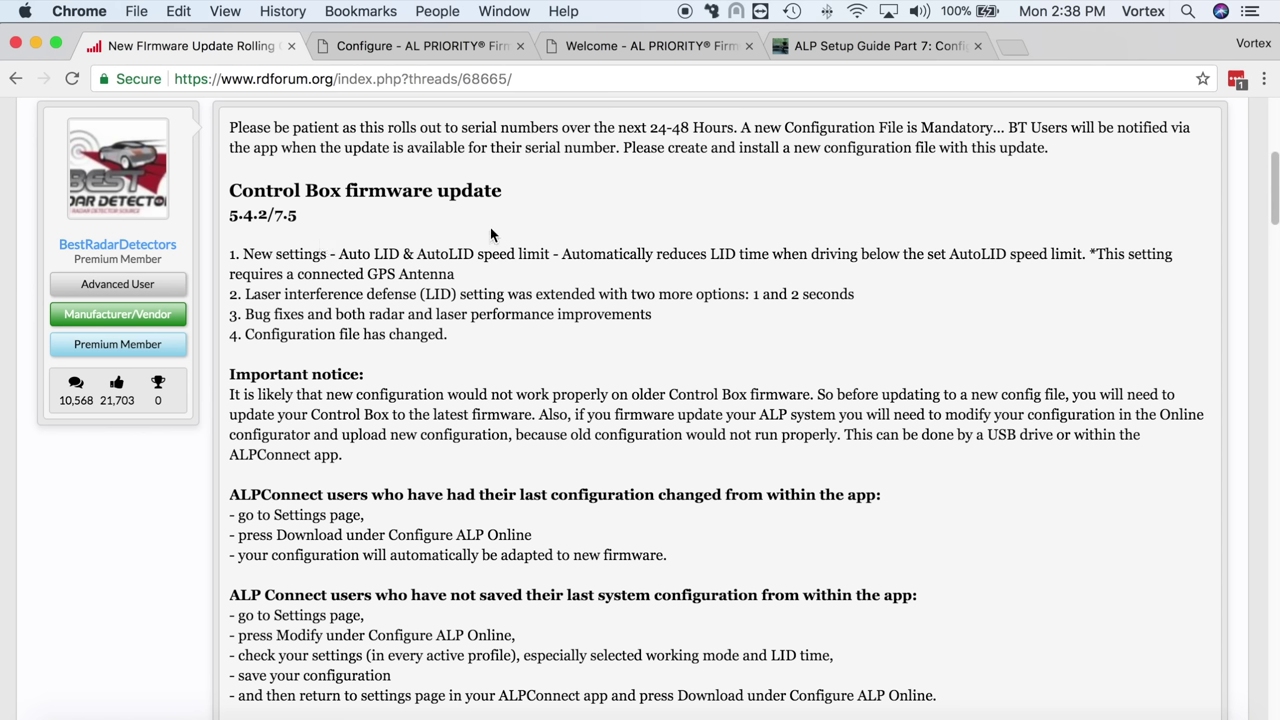
# Check the Auto LID and LID Time settings on the AL Priority configuration page and return to the forum firmware announcement
pyautogui.click(425, 46)
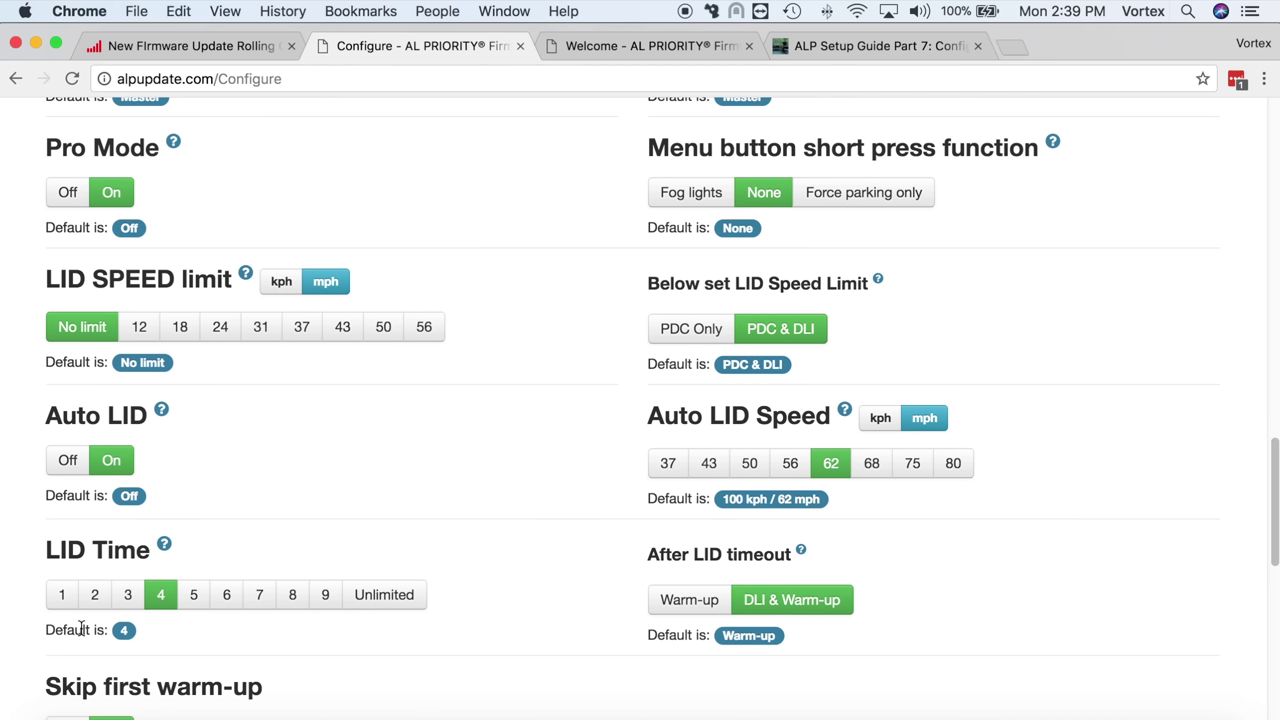
pyautogui.click(203, 45)
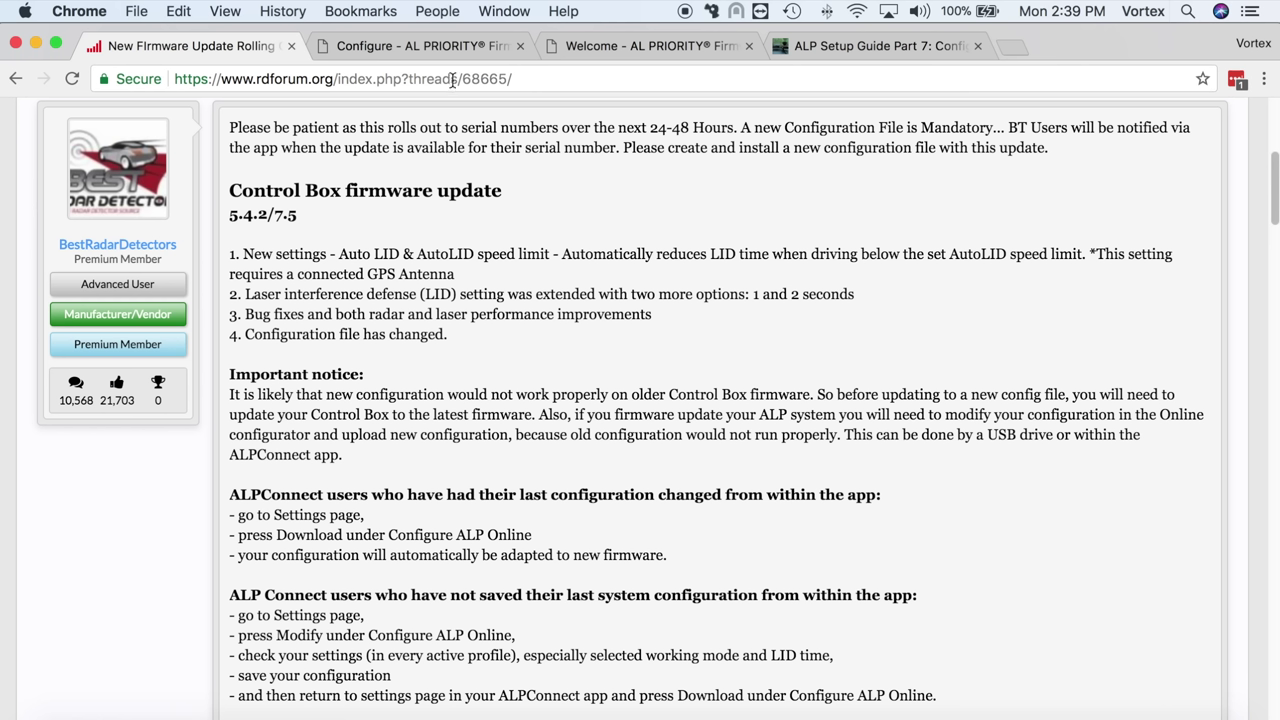
# Open the Firmware upgrade page from the AL Priority welcome page and activate the Control Box serial number field
pyautogui.click(456, 43)
pyautogui.click(622, 42)
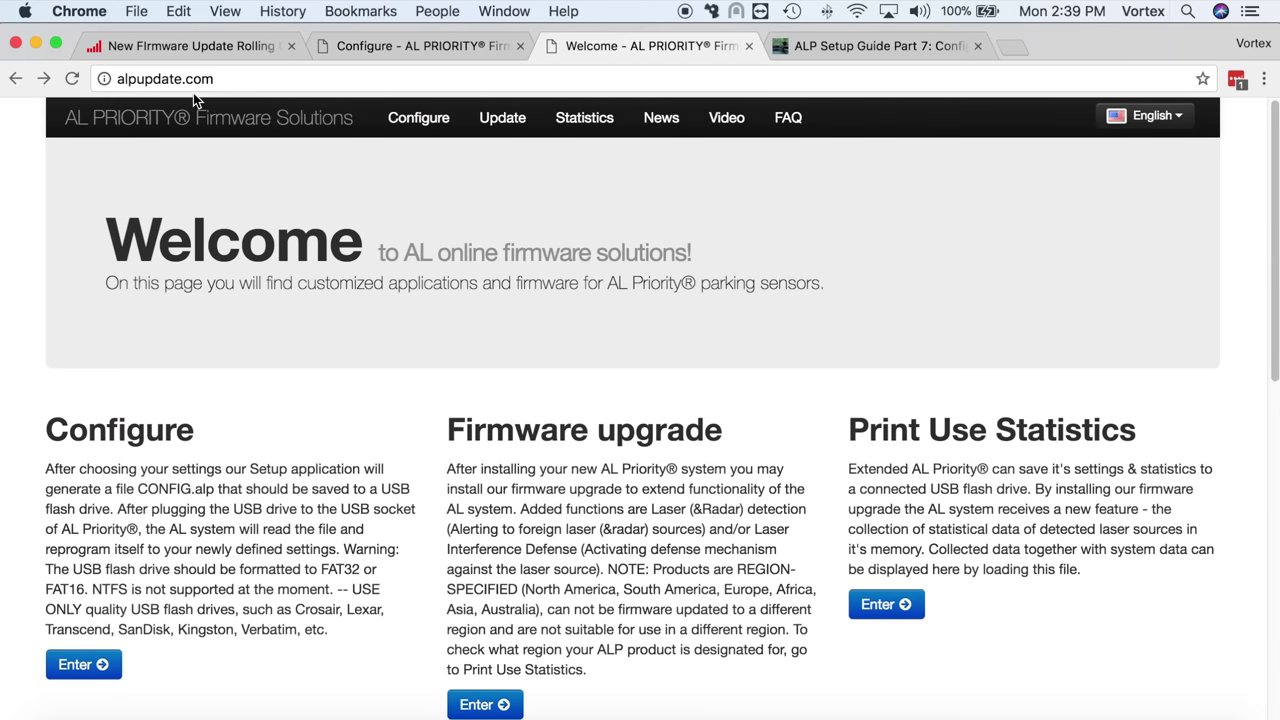
pyautogui.scroll(-2, 623, 340)
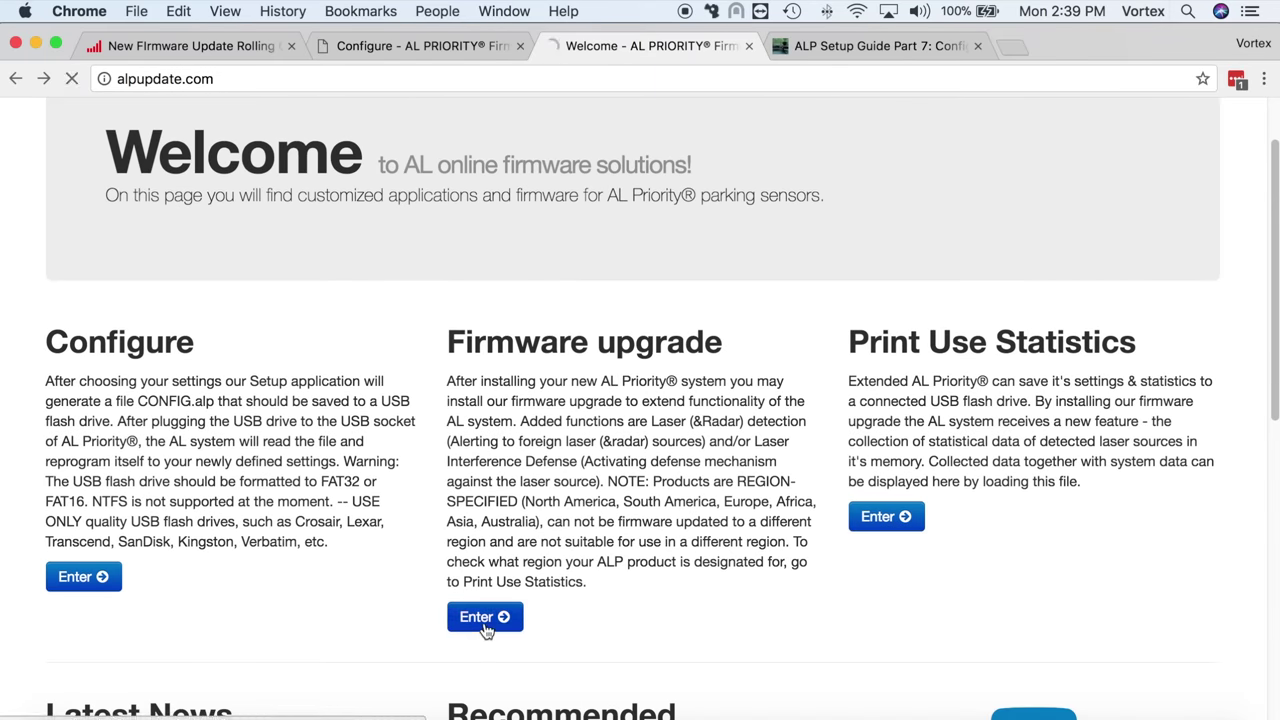
pyautogui.click(480, 628)
pyautogui.click(180, 514)
pyautogui.scroll(-1, 170, 515)
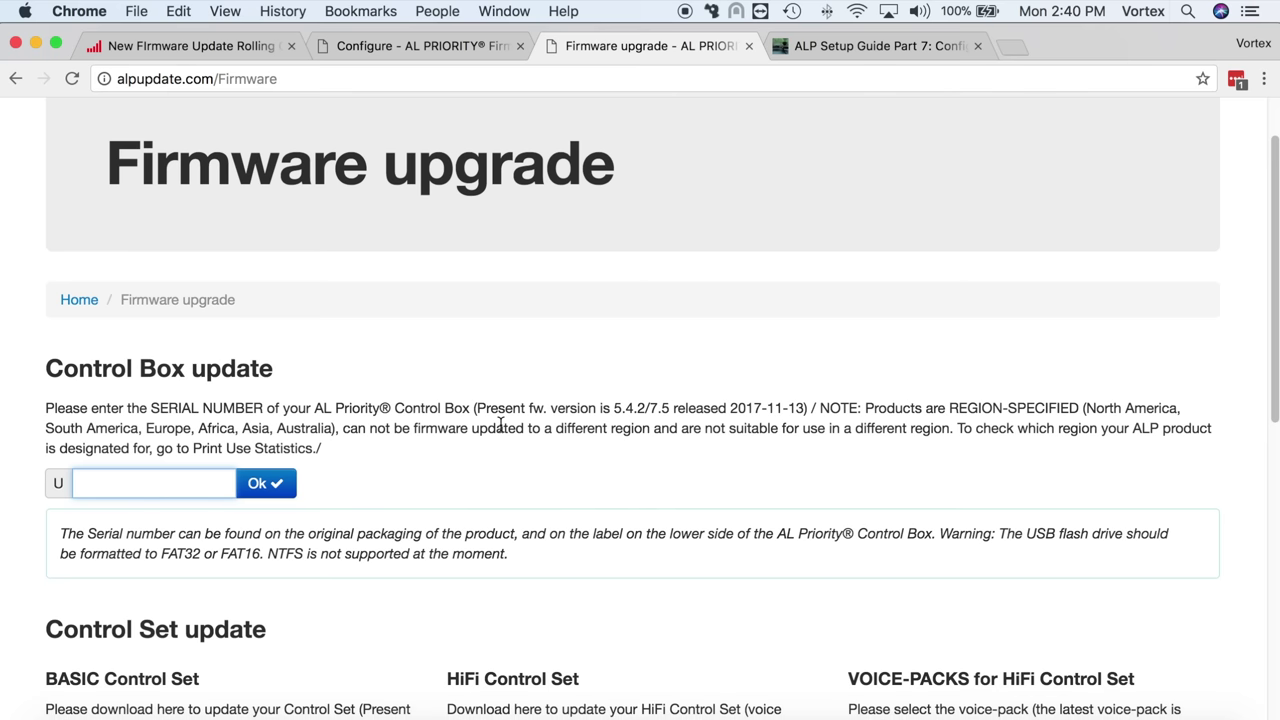
# Review the Control Set firmware downloads and HiFi voice-packs, and return to the Control Box update section
pyautogui.scroll(-2, 502, 431)
pyautogui.scroll(-5, 502, 431)
pyautogui.scroll(3, 502, 431)
pyautogui.scroll(-10, 500, 430)
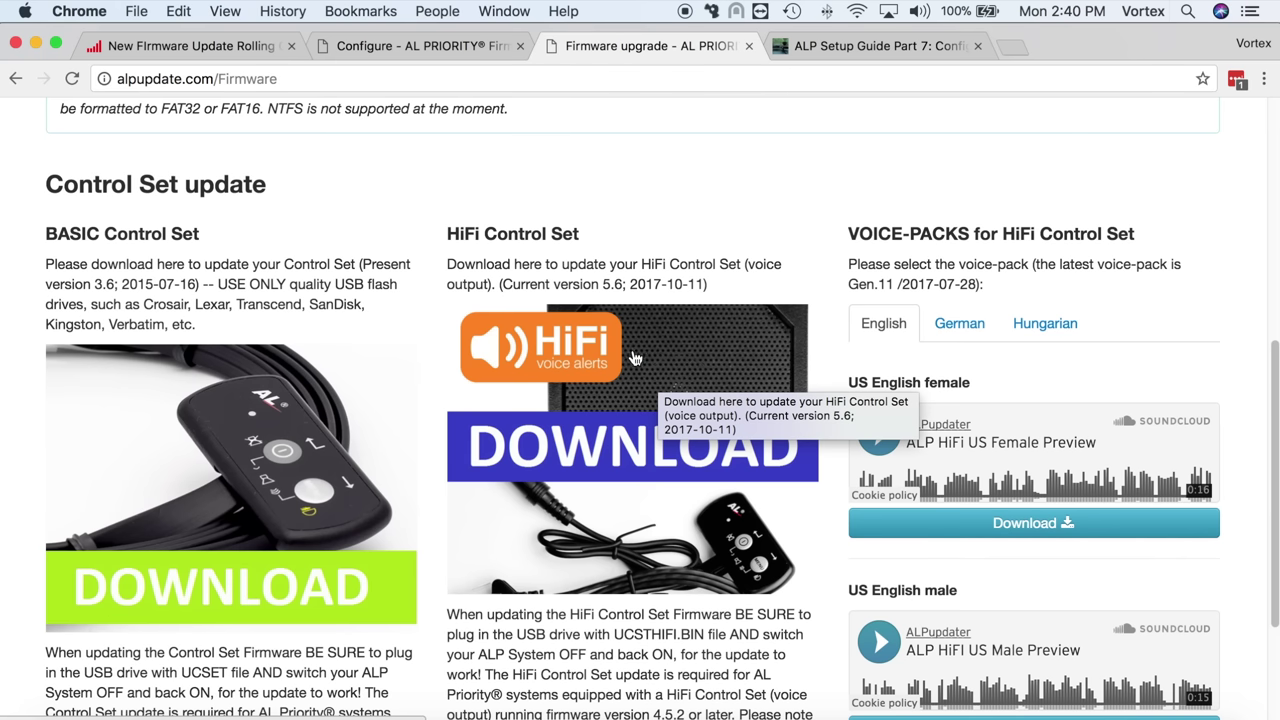
pyautogui.scroll(4, 478, 373)
pyautogui.scroll(1, 477, 294)
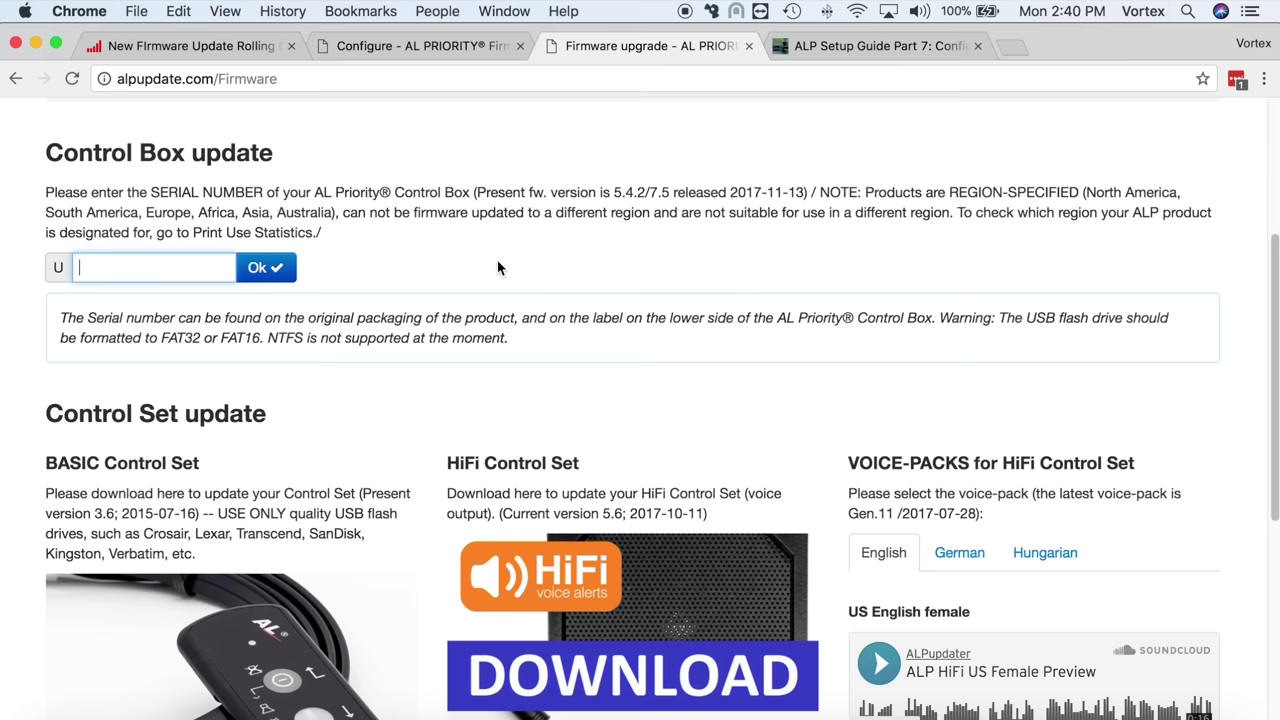
# On the configuration page, switch GPS receiver present to No and back to Yes to compare the GPS-dependent options
pyautogui.click(477, 52)
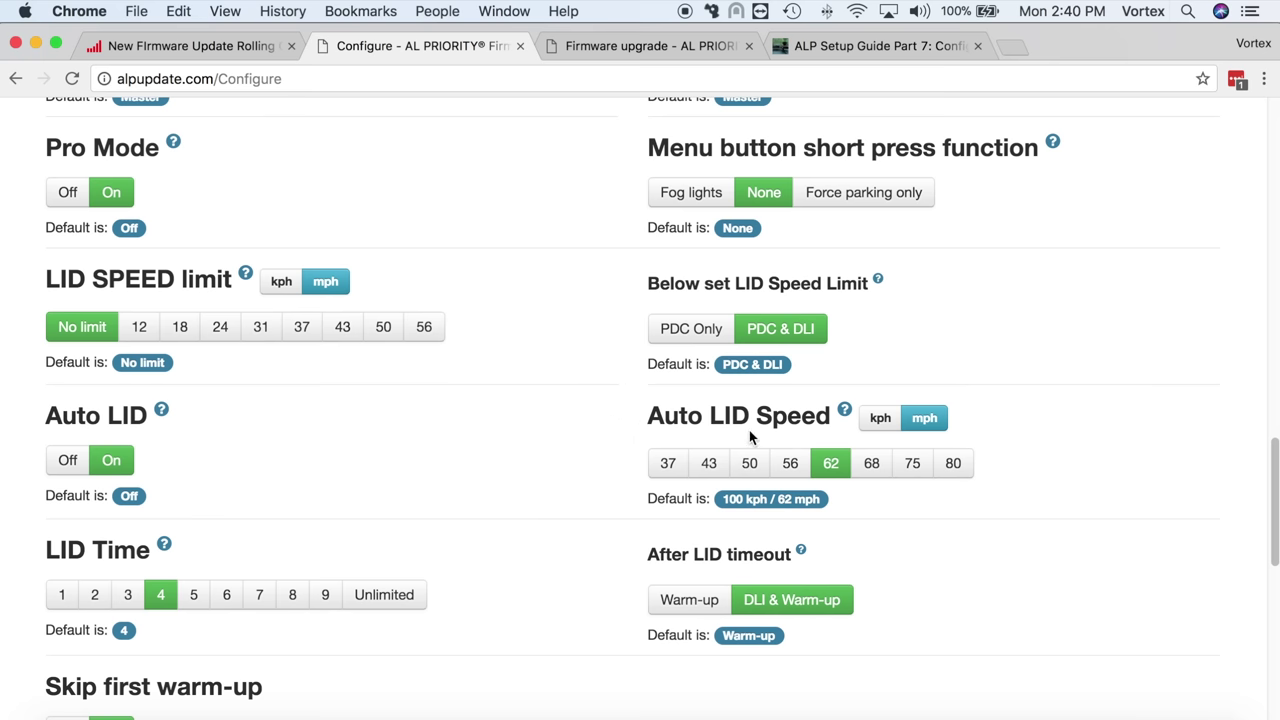
pyautogui.scroll(7, 341, 434)
pyautogui.scroll(5, 341, 434)
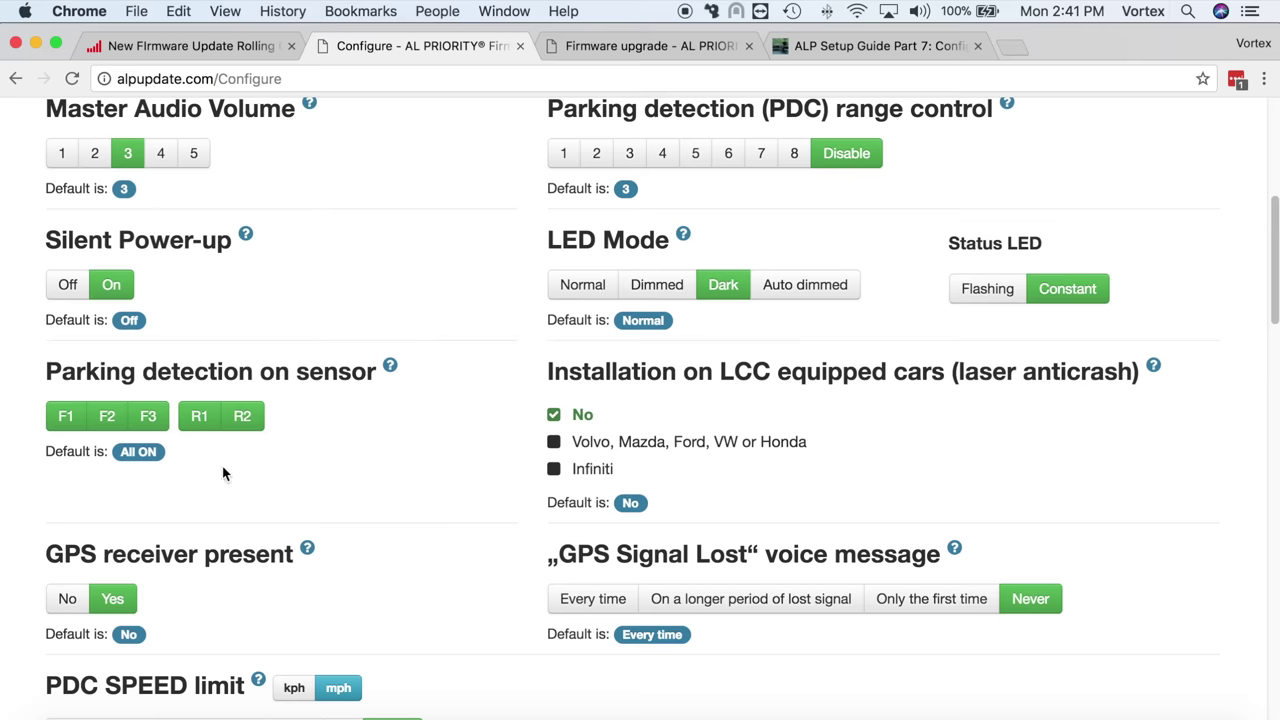
pyautogui.click(85, 603)
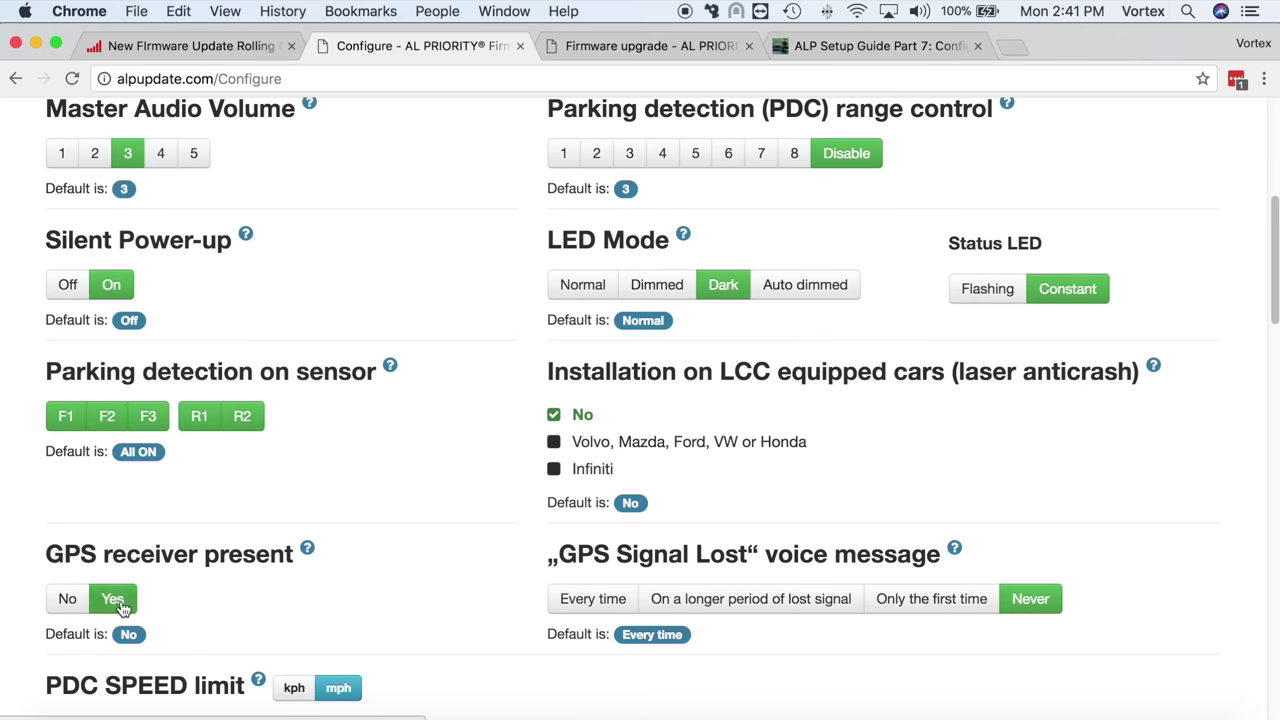
pyautogui.click(116, 601)
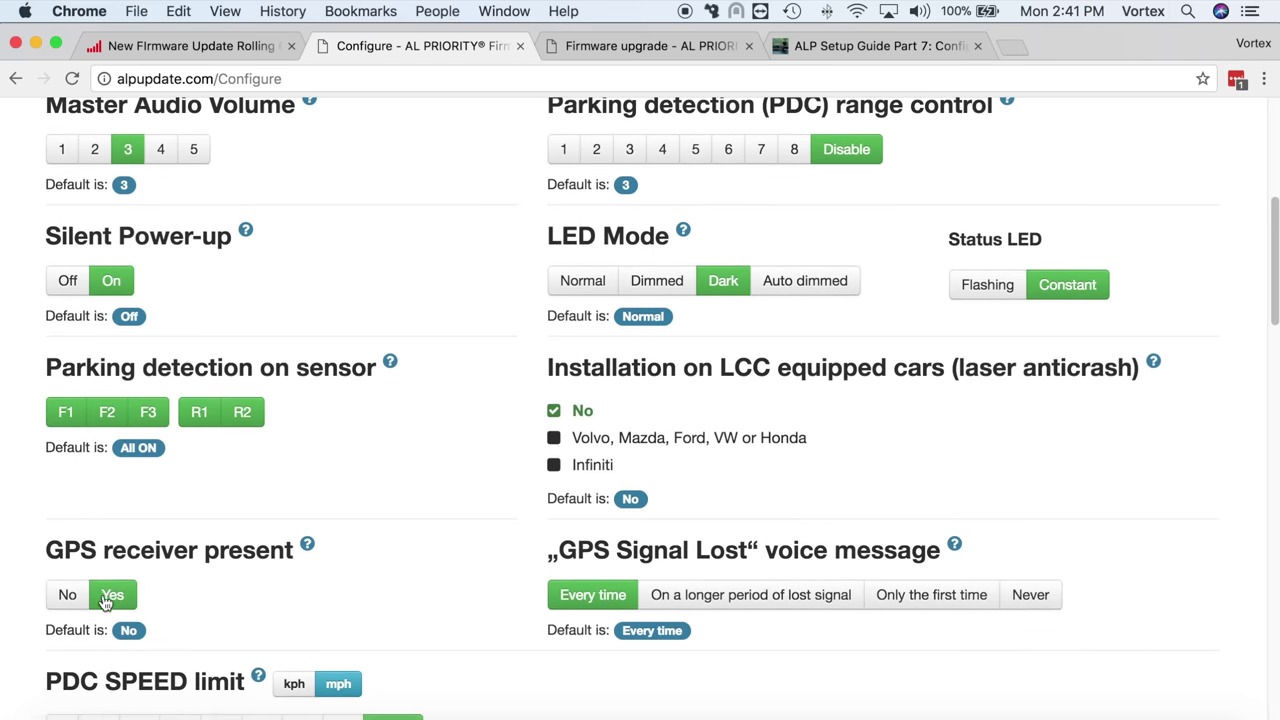
pyautogui.click(70, 603)
pyautogui.scroll(-2, 190, 581)
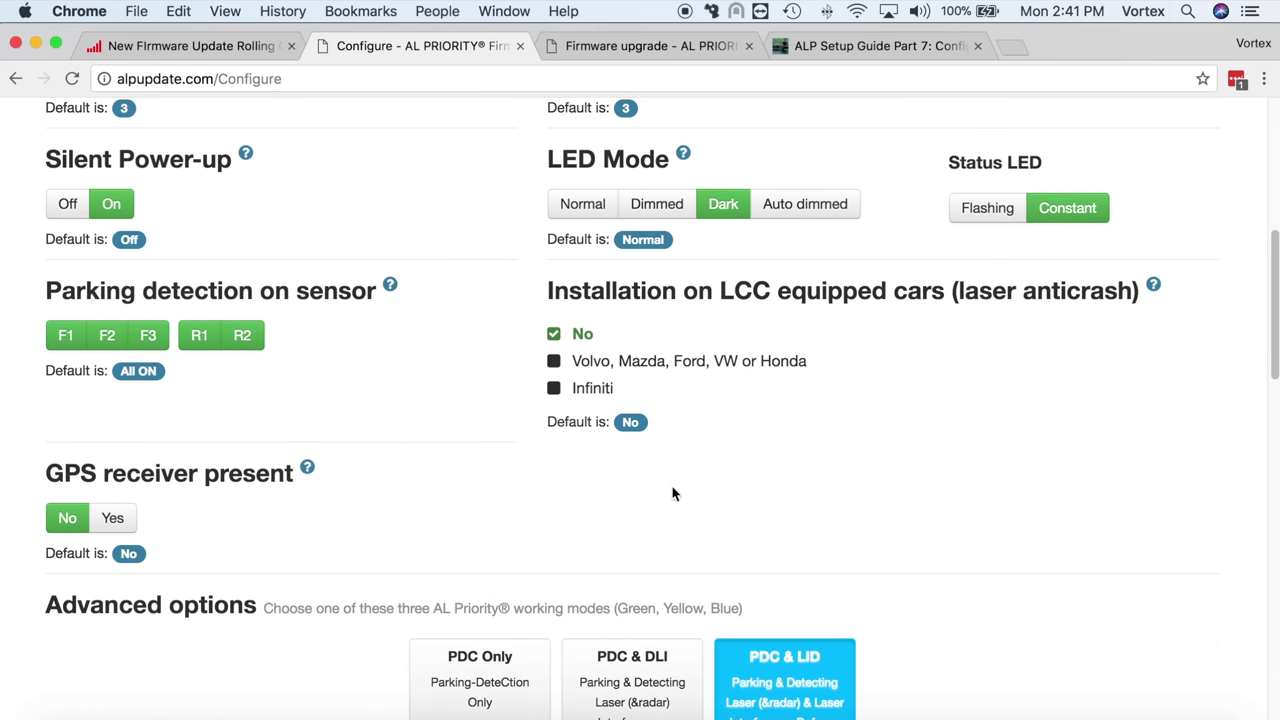
pyautogui.click(113, 519)
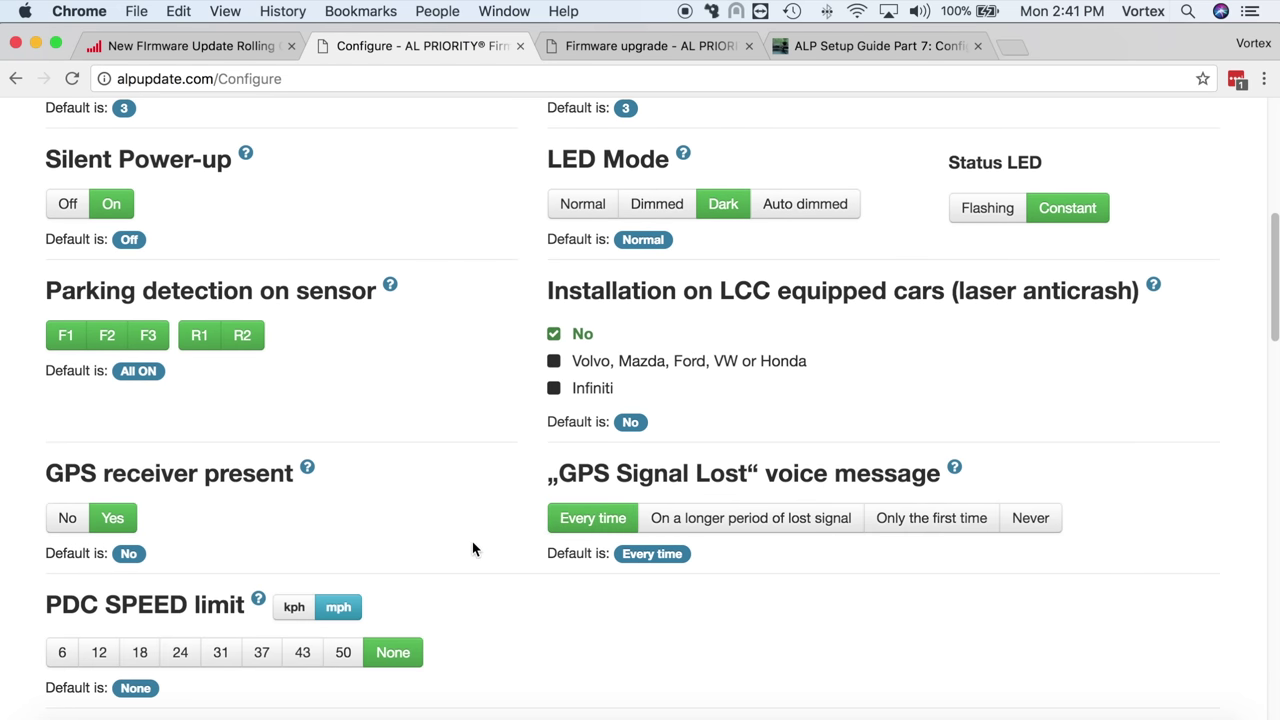
# Turn Auto LID off and on again to compare the availability of the Auto LID Speed options
pyautogui.scroll(-10, 472, 541)
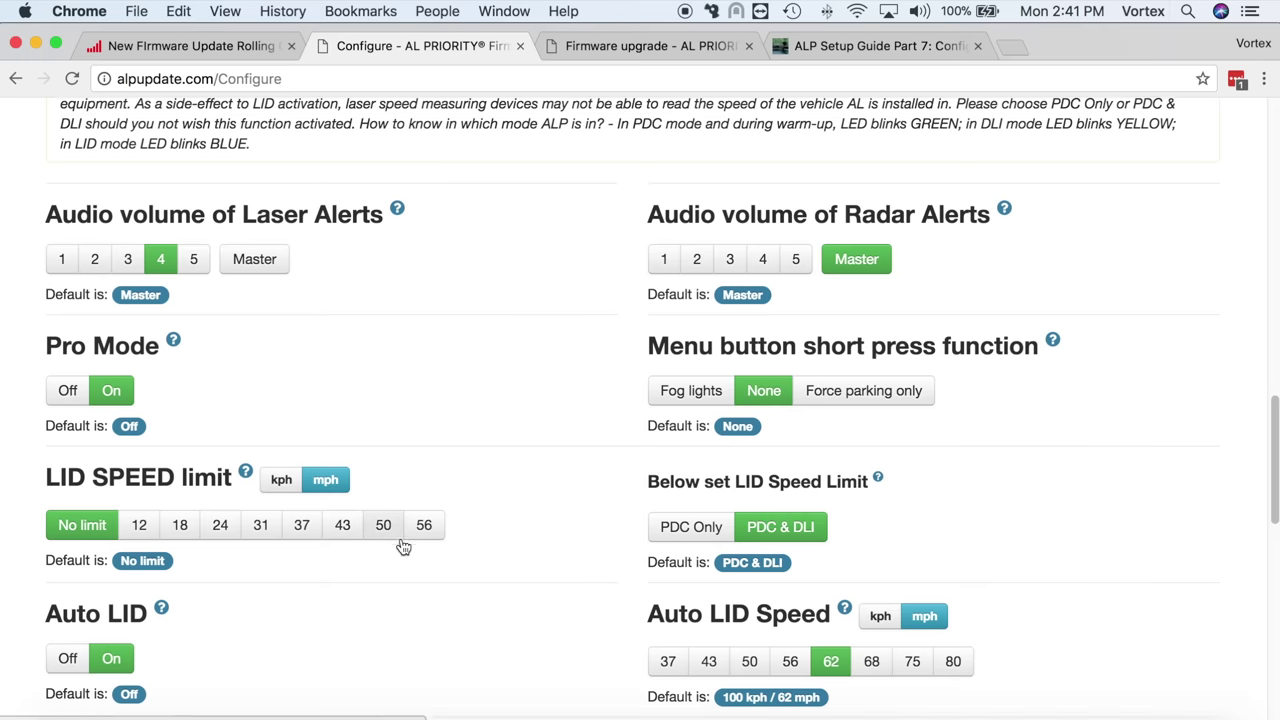
pyautogui.scroll(-2, 403, 547)
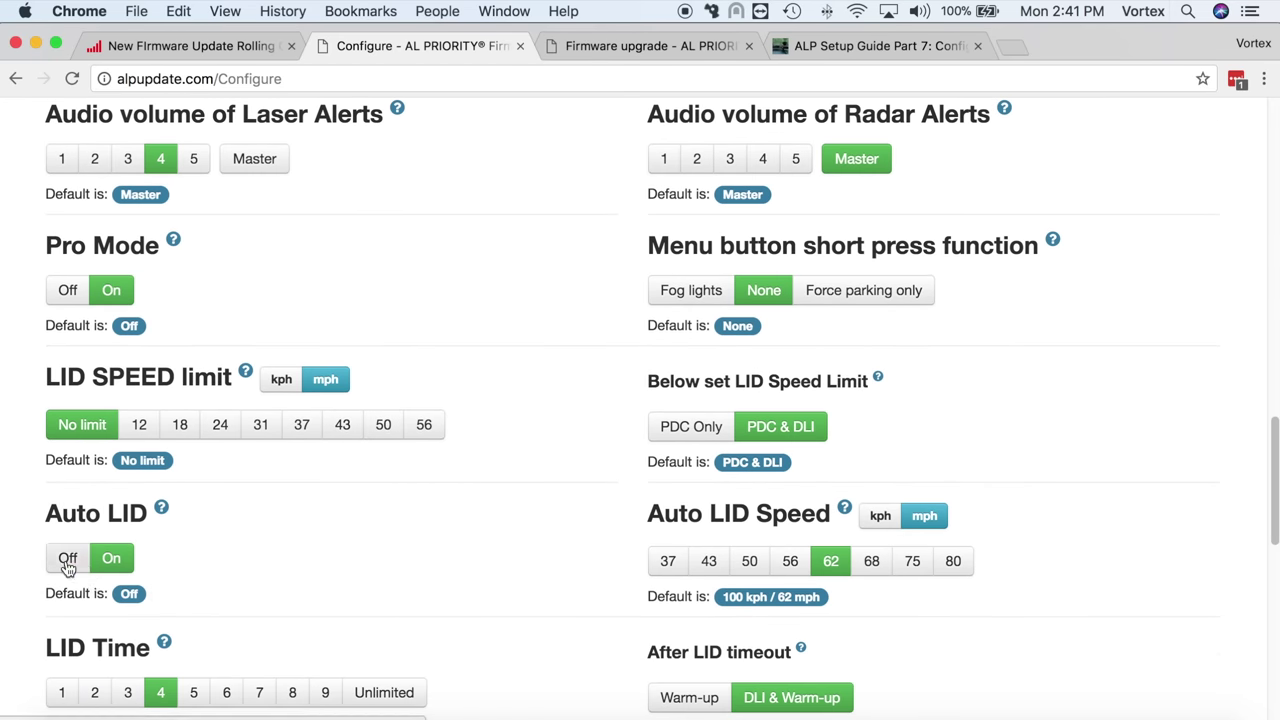
pyautogui.click(67, 560)
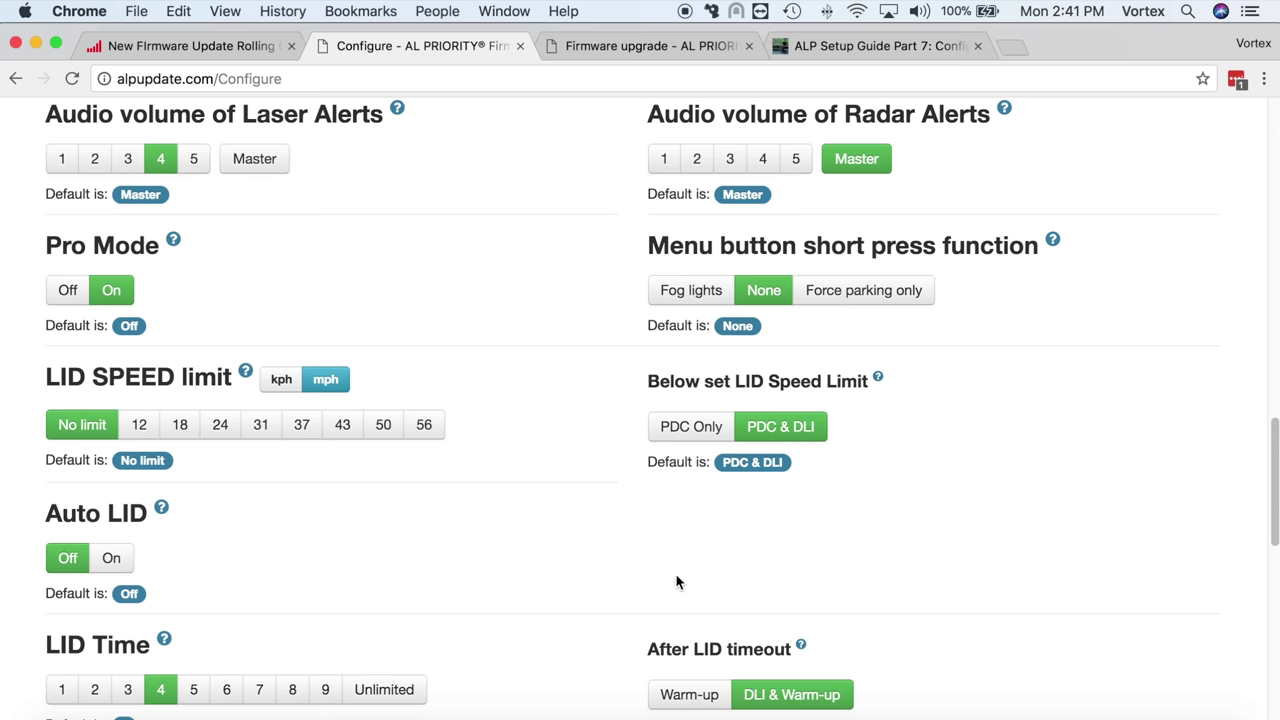
pyautogui.click(111, 560)
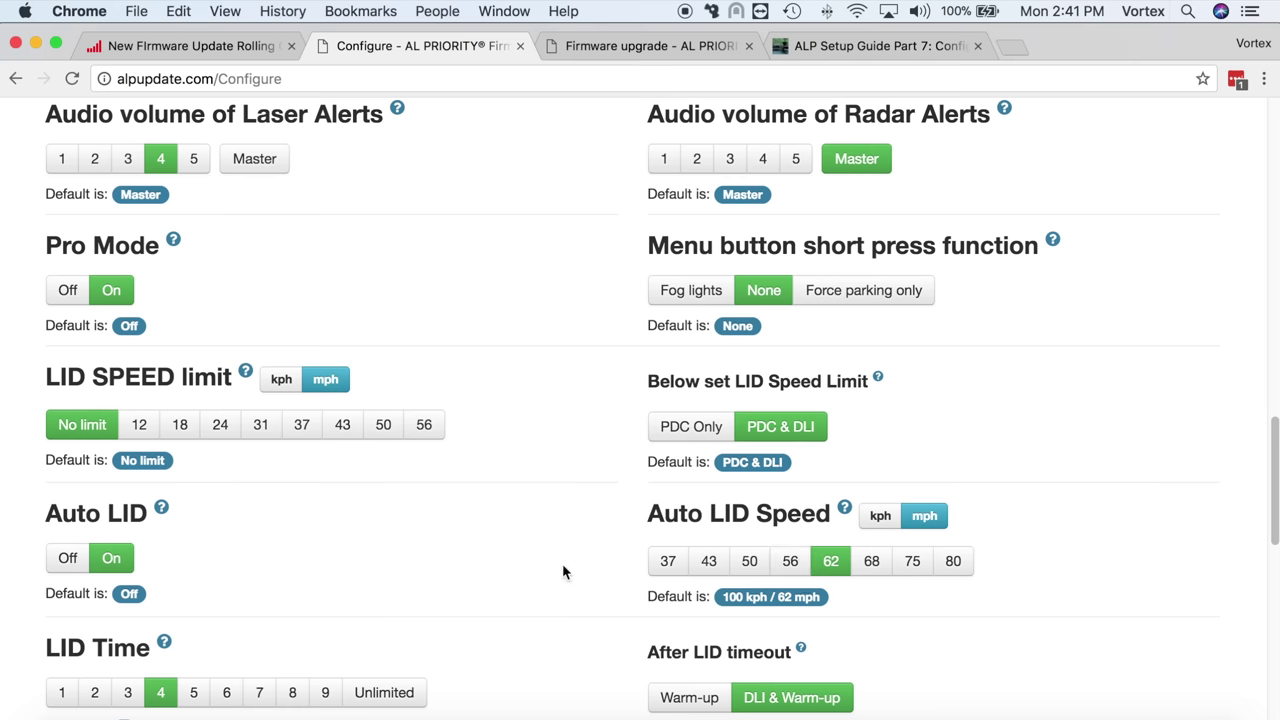
# Look through the remaining configuration options down to Save & download and return to the LID settings
pyautogui.scroll(-15, 562, 571)
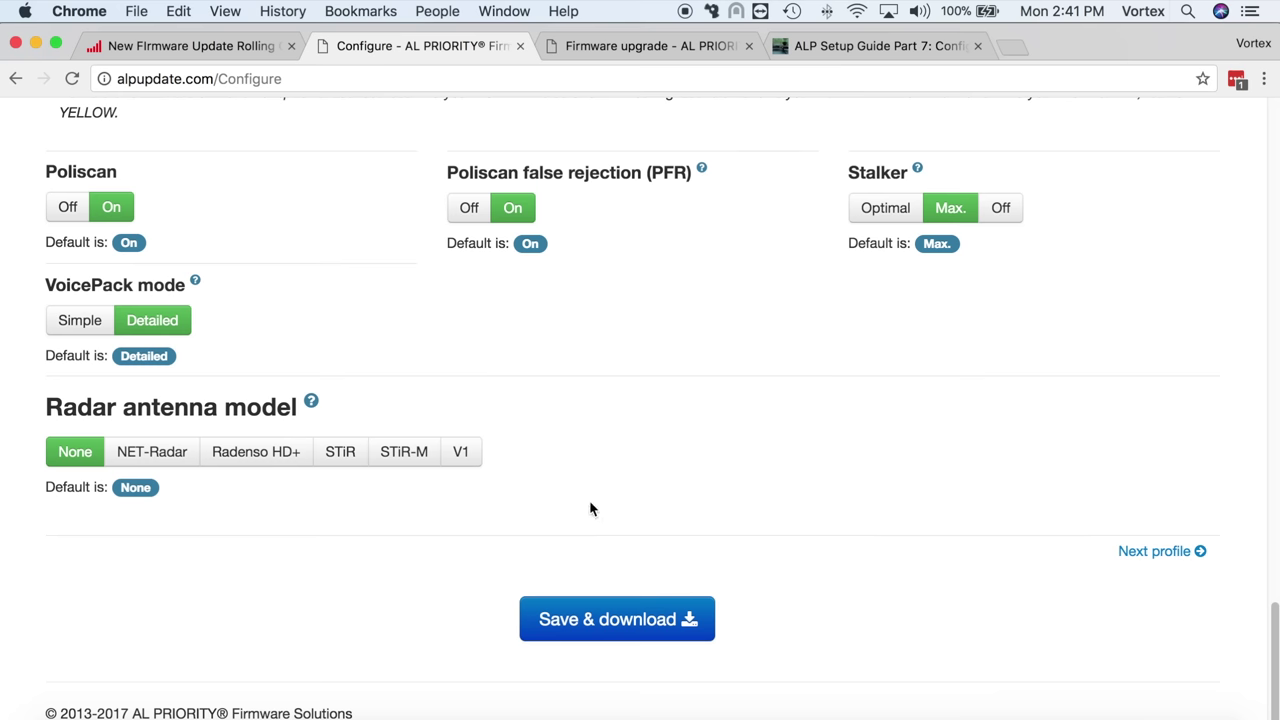
pyautogui.scroll(10, 544, 481)
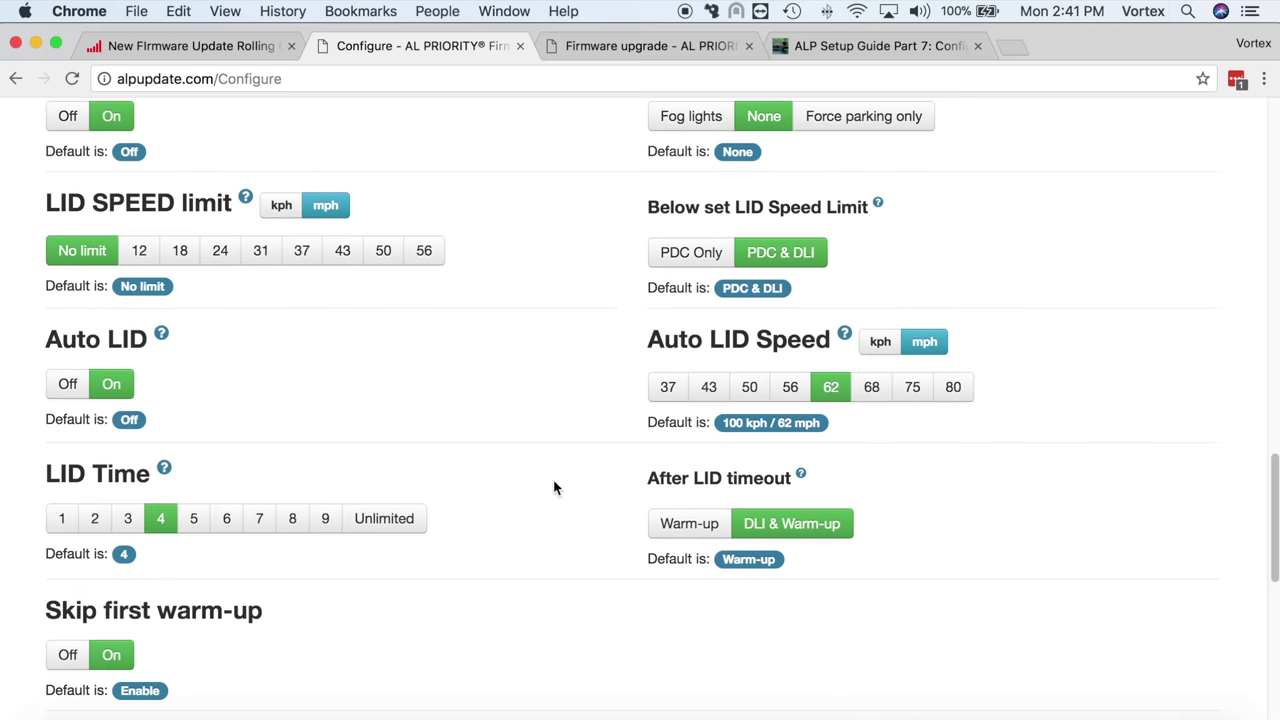
pyautogui.scroll(1, 549, 489)
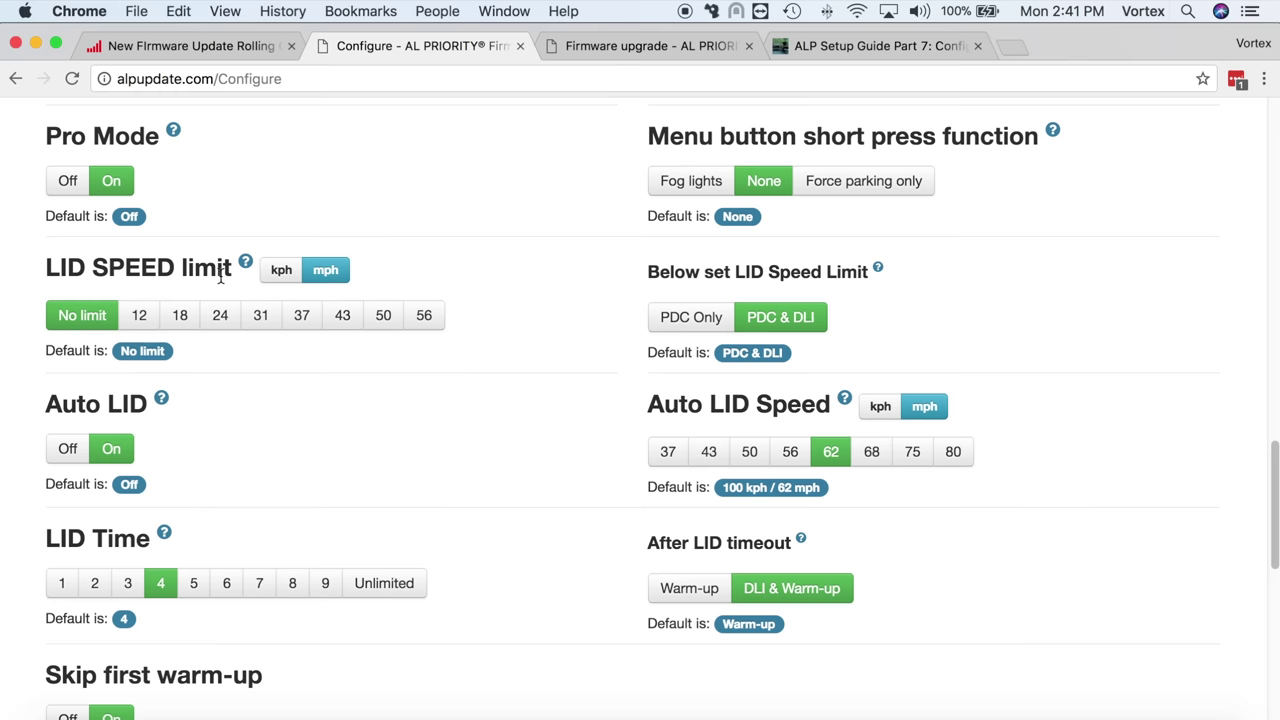
# Read the ALP Setup Guide's explanations of the general, jammer and LID settings, and return to the forum firmware announcement
pyautogui.click(199, 45)
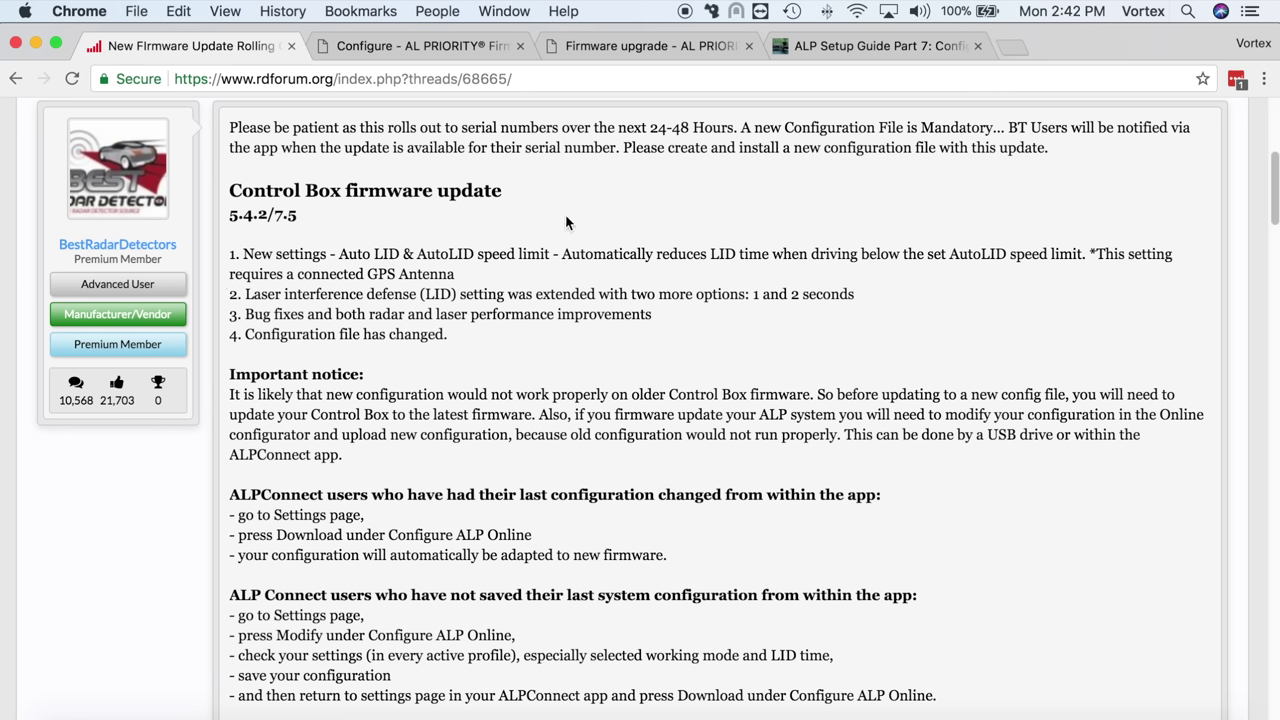
pyautogui.click(853, 59)
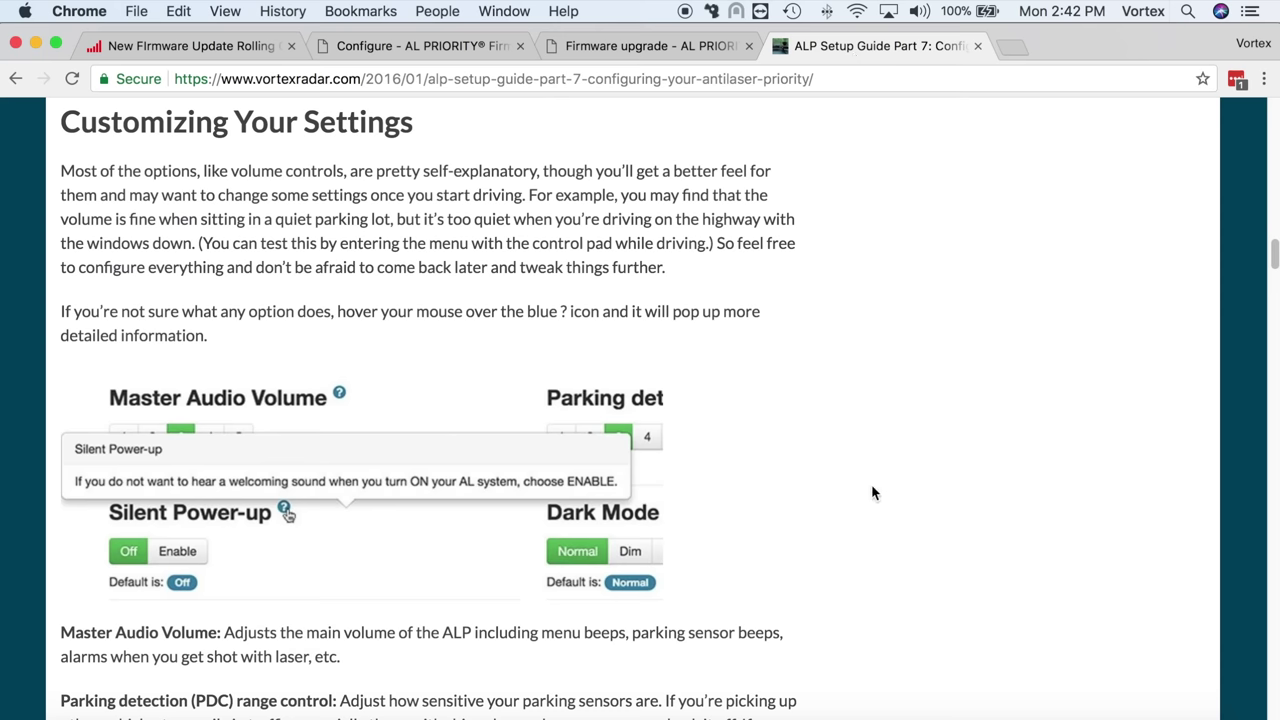
pyautogui.scroll(-2, 871, 484)
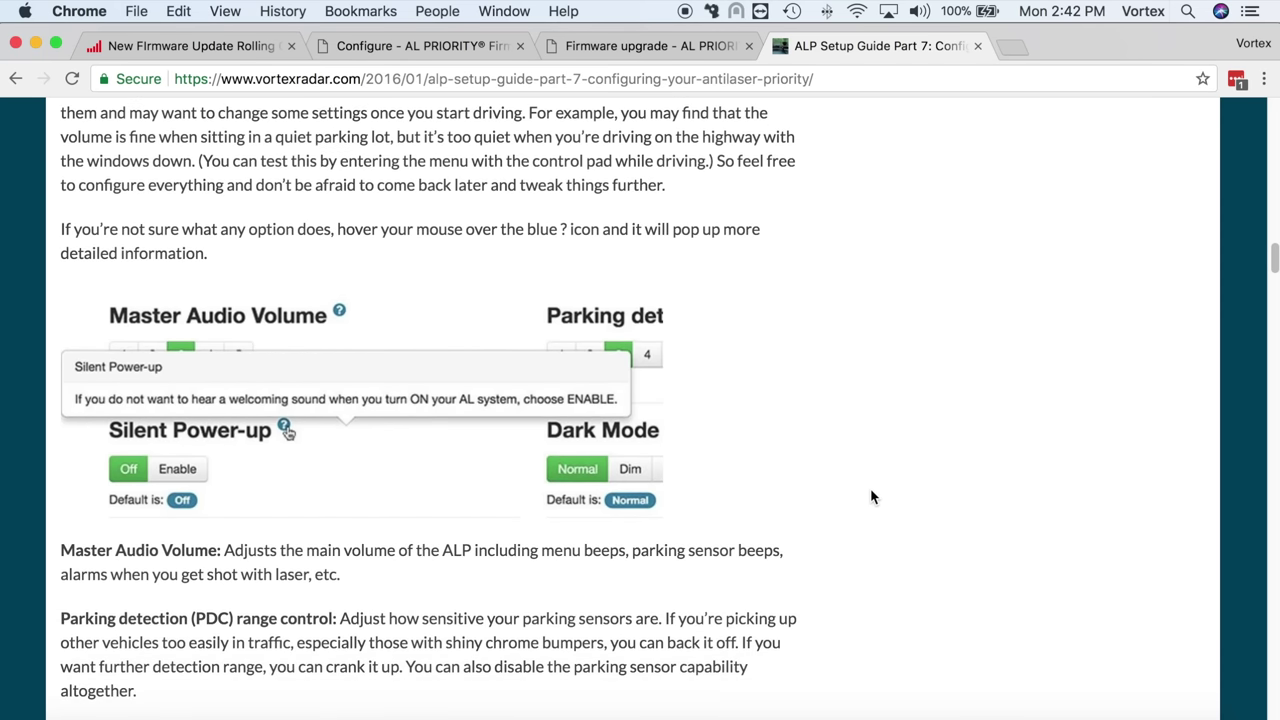
pyautogui.scroll(-5, 871, 490)
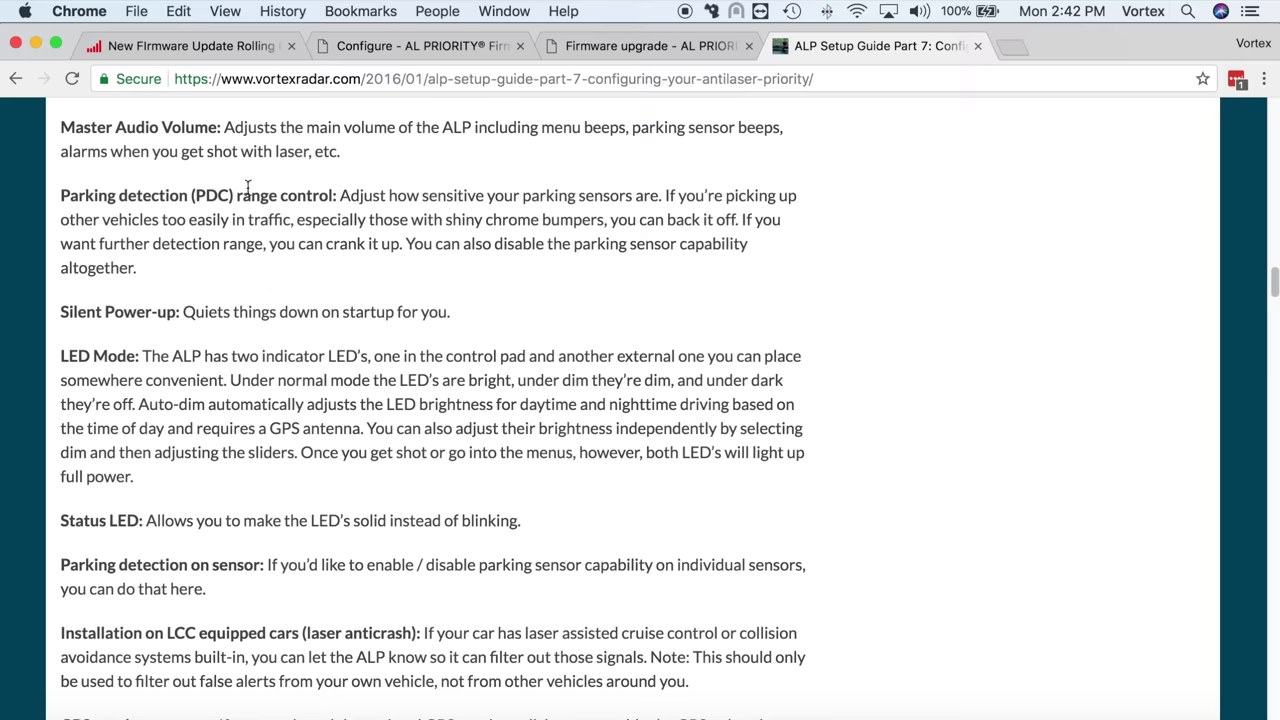
pyautogui.scroll(-3, 360, 449)
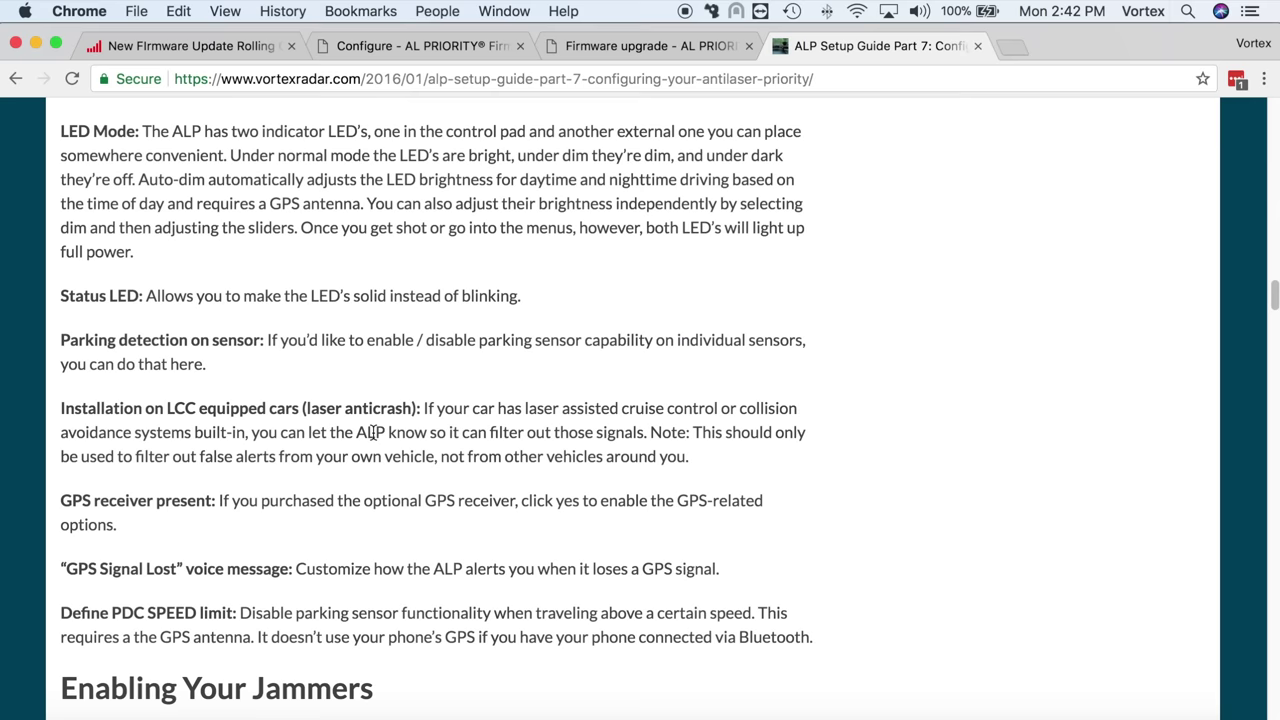
pyautogui.scroll(-4, 374, 432)
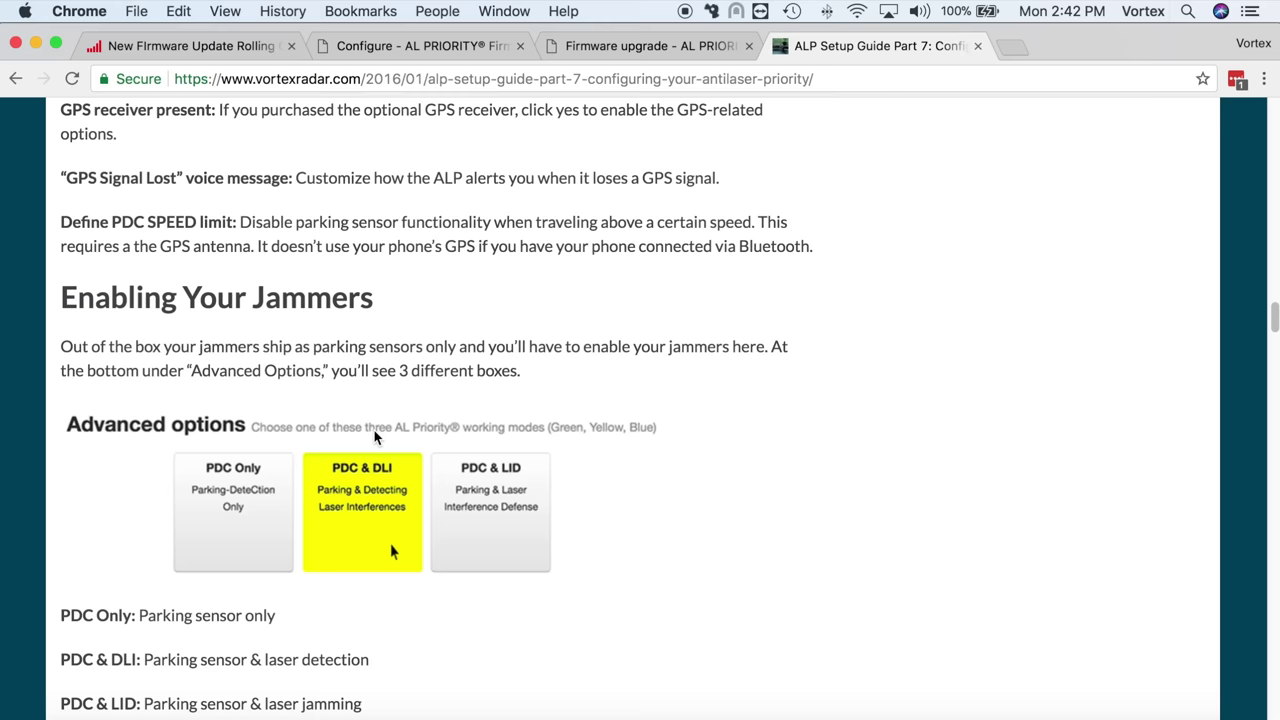
pyautogui.scroll(-3, 374, 432)
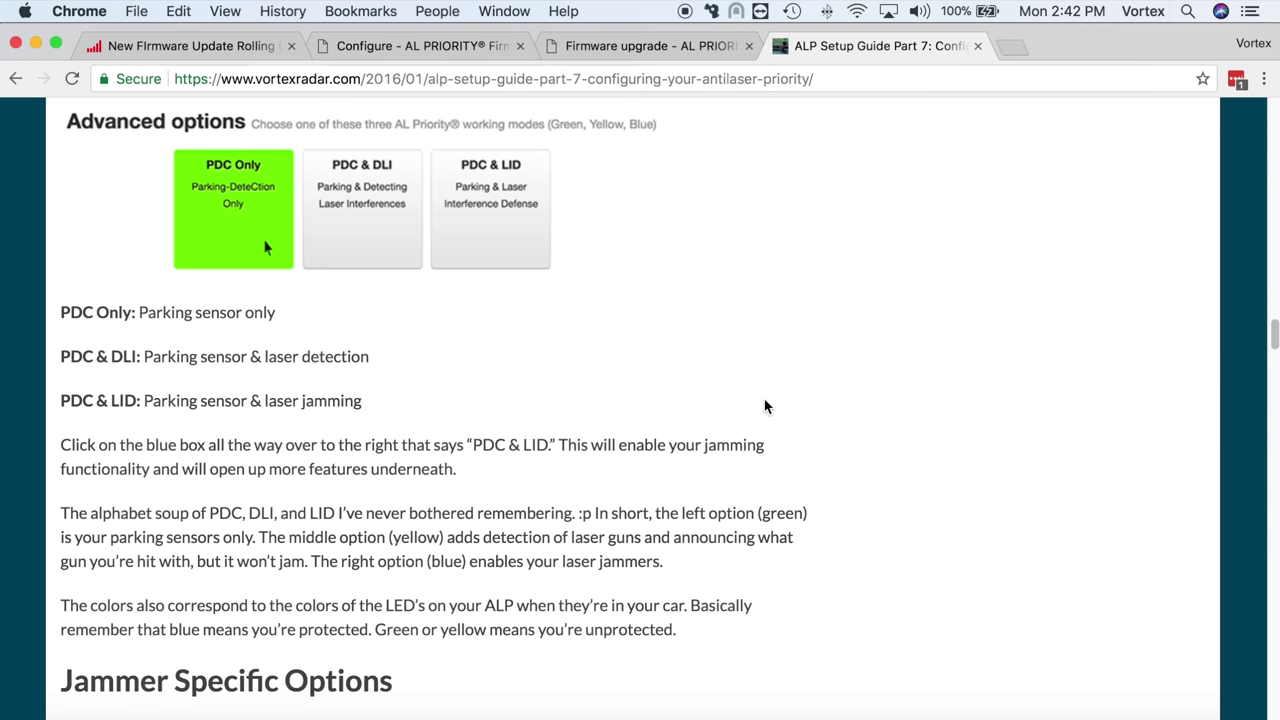
pyautogui.scroll(-7, 765, 406)
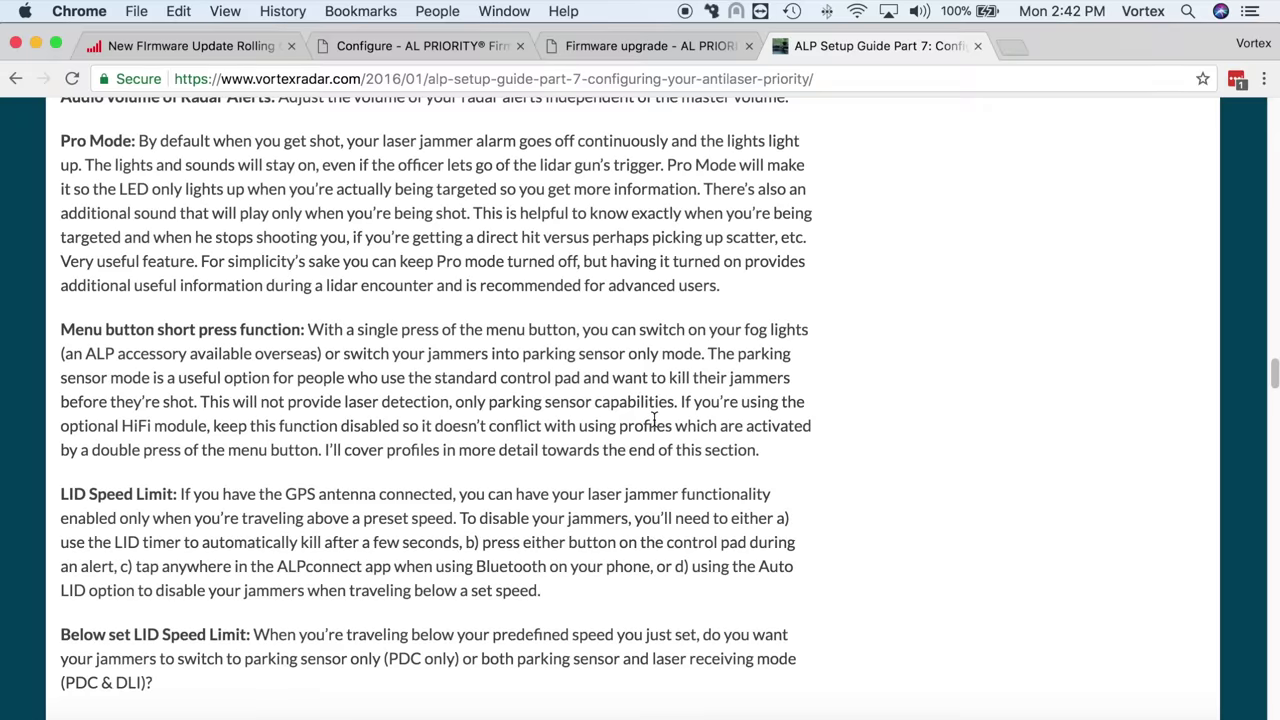
pyautogui.scroll(-2, 655, 418)
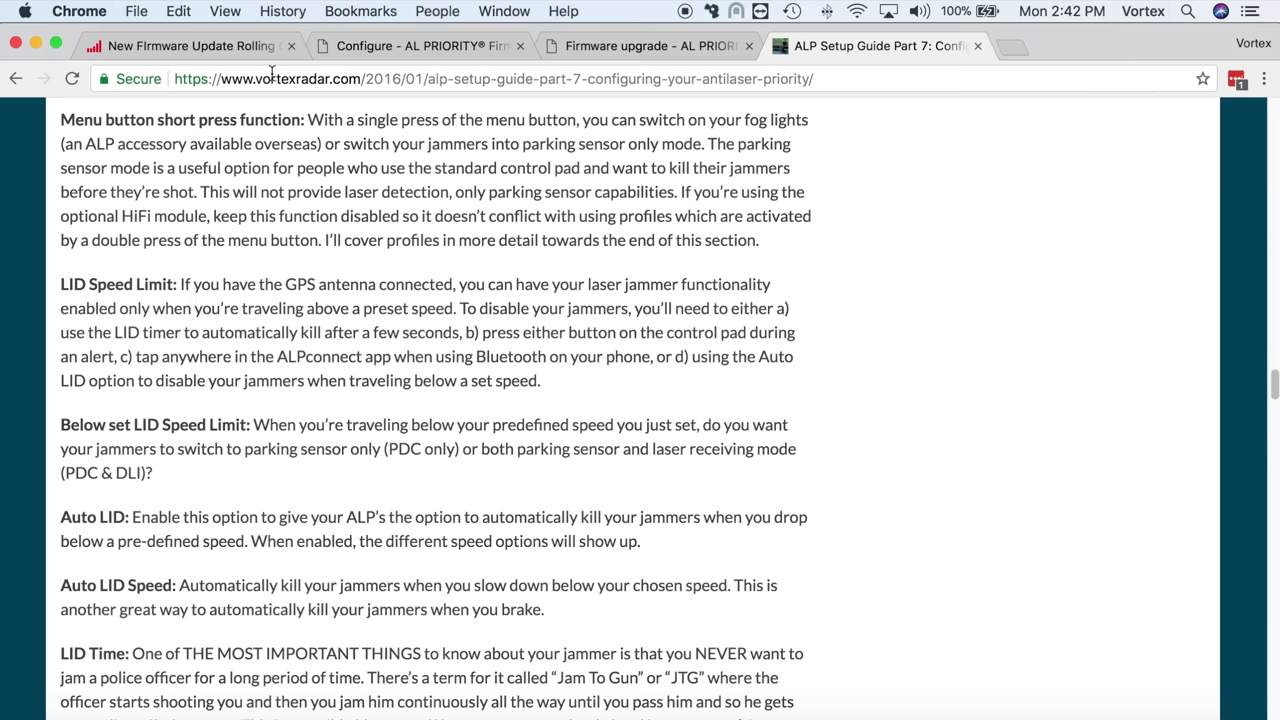
pyautogui.click(225, 44)
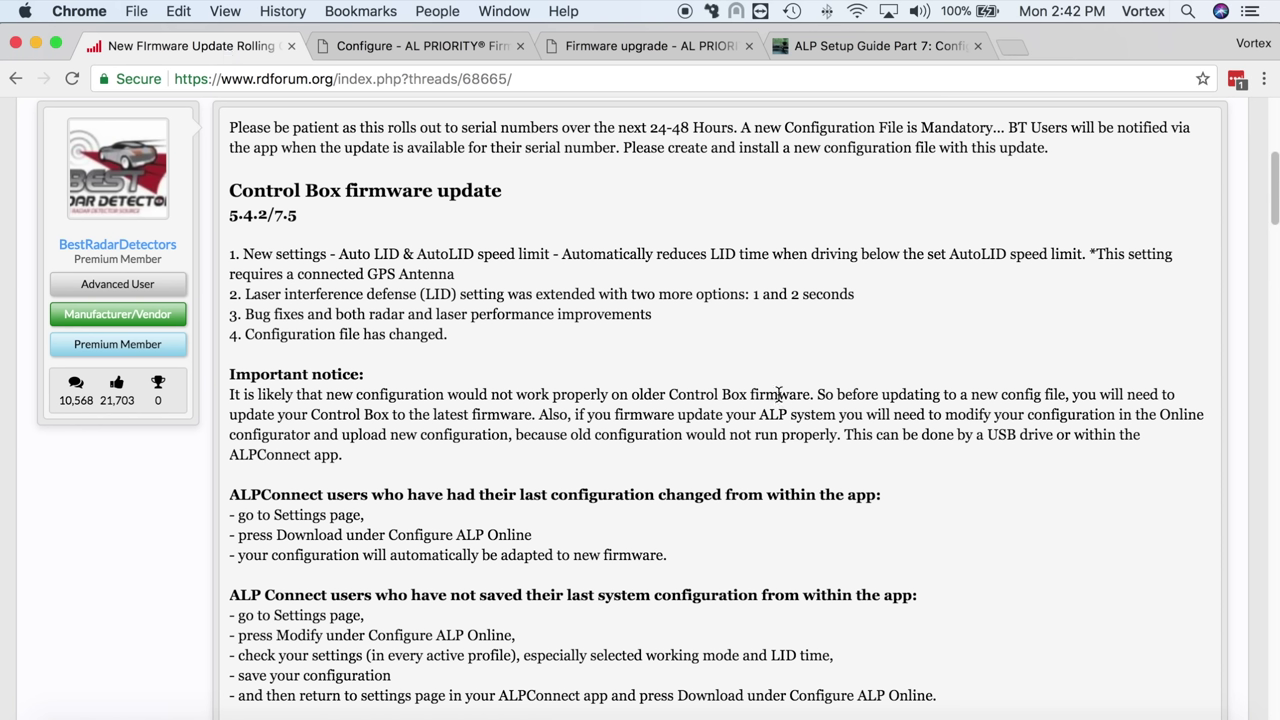